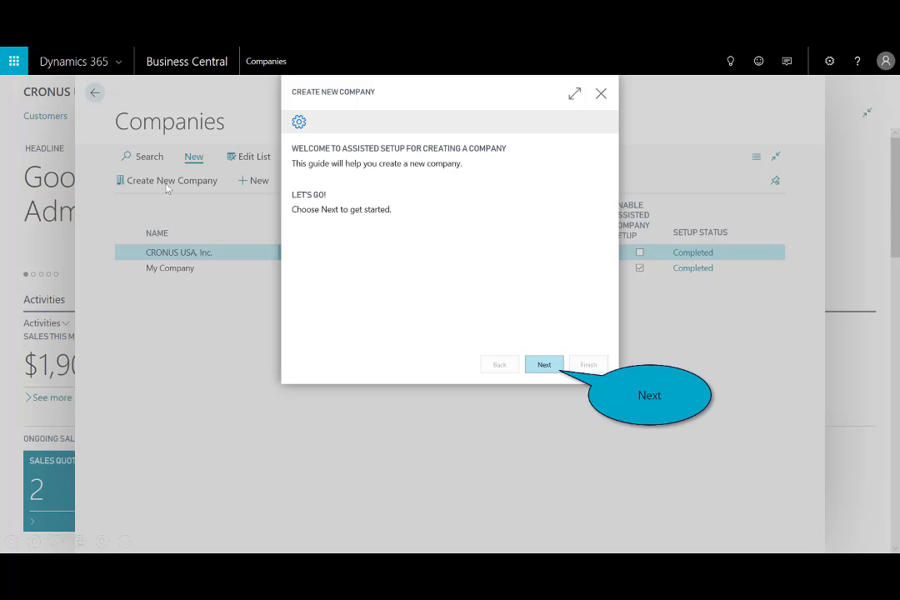
- Create the company CRONUS USA, Inc. - Company 1 with Production - Setup Data Only, leaving its users as they are
{"action": "left_click", "coordinate": [543, 365]}
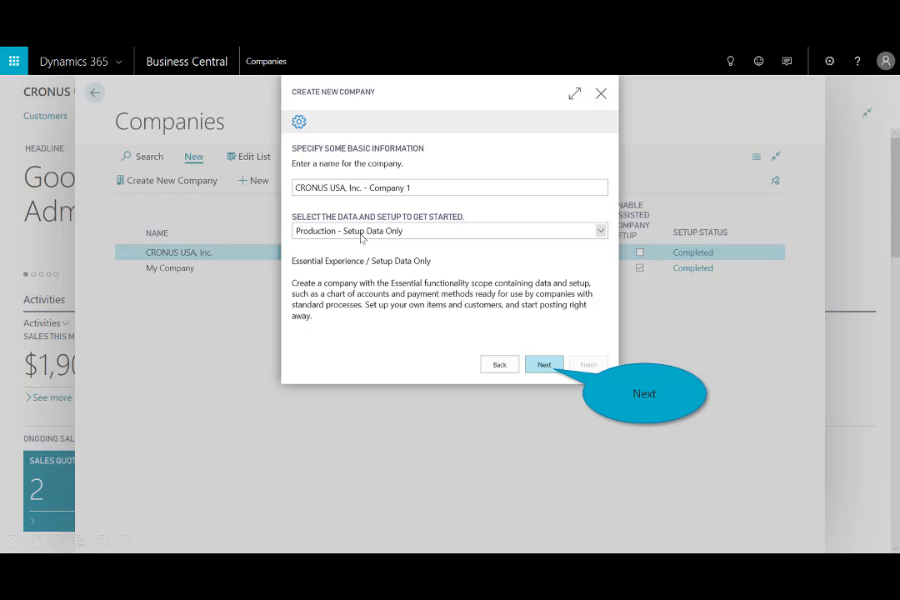
{"action": "left_click", "coordinate": [543, 365]}
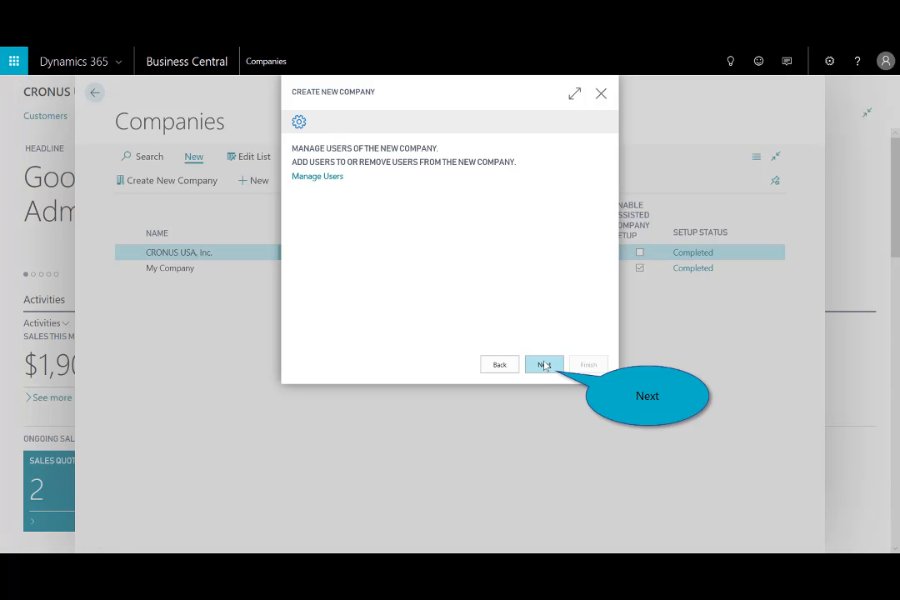
{"action": "left_click", "coordinate": [543, 365]}
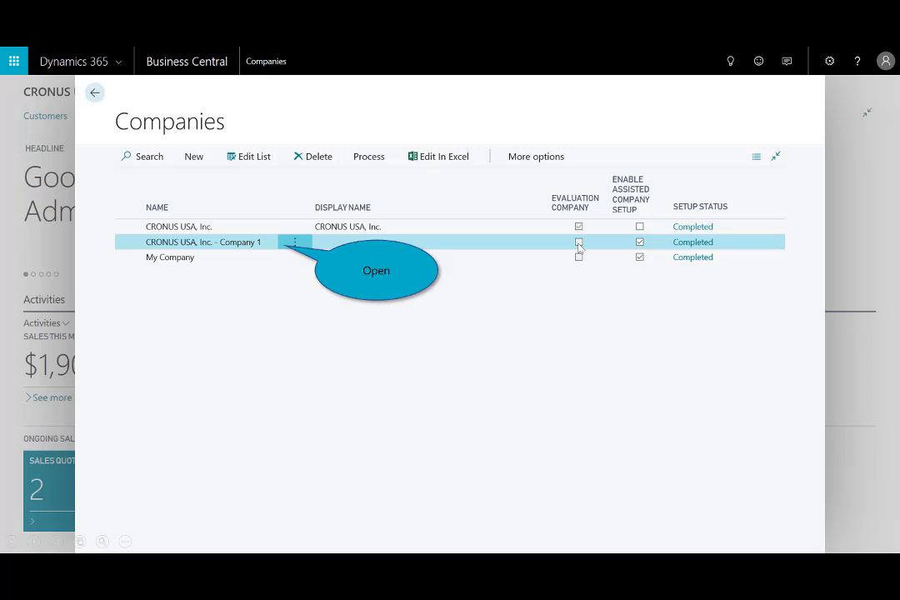
- Open CRONUS USA, Inc. - Company 1, accept the terms and conditions, and start its 30-day trial
{"action": "left_click", "coordinate": [261, 241]}
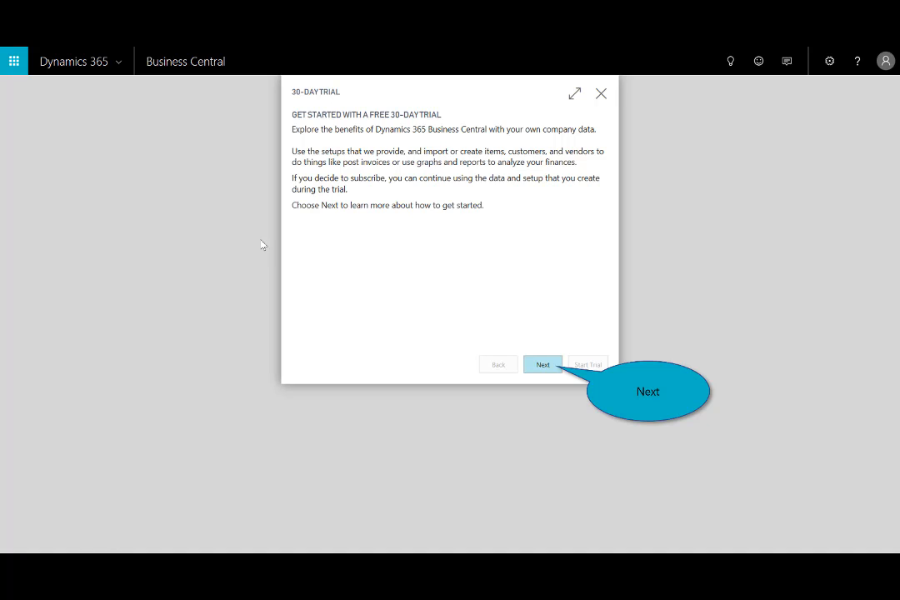
{"action": "left_click", "coordinate": [538, 367]}
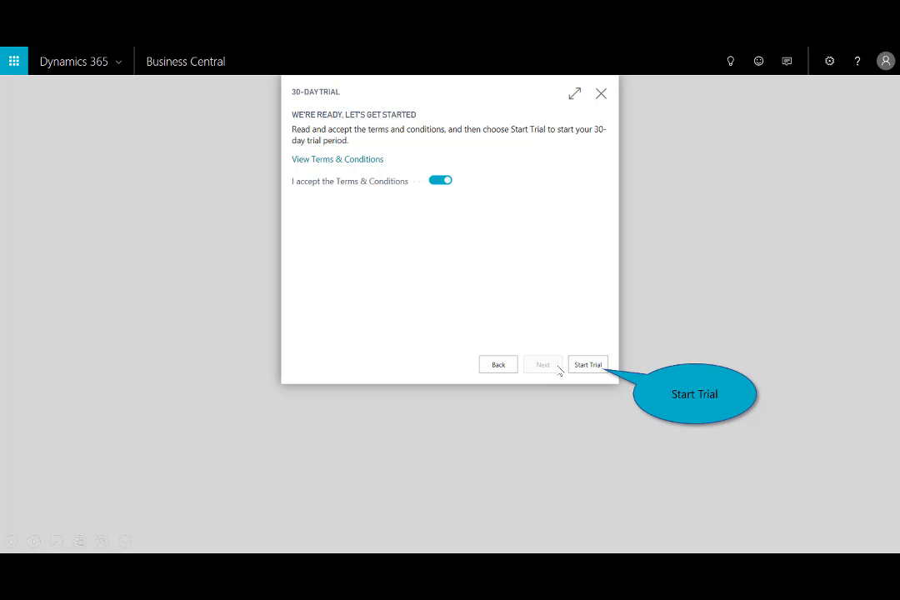
{"action": "left_click", "coordinate": [588, 365]}
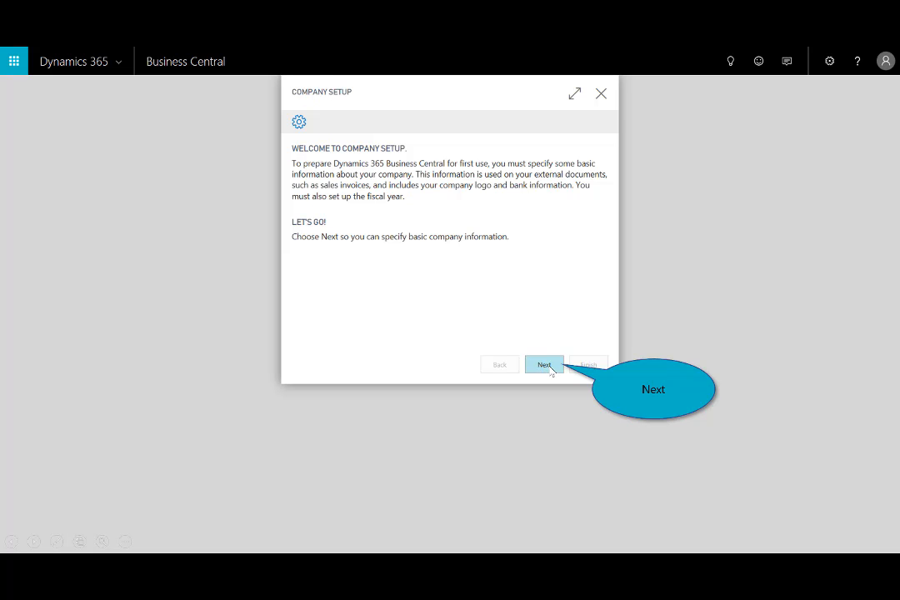
- Specify the company's name, address, US country code, phone number, email and home page in Company Setup
{"action": "left_click", "coordinate": [547, 367]}
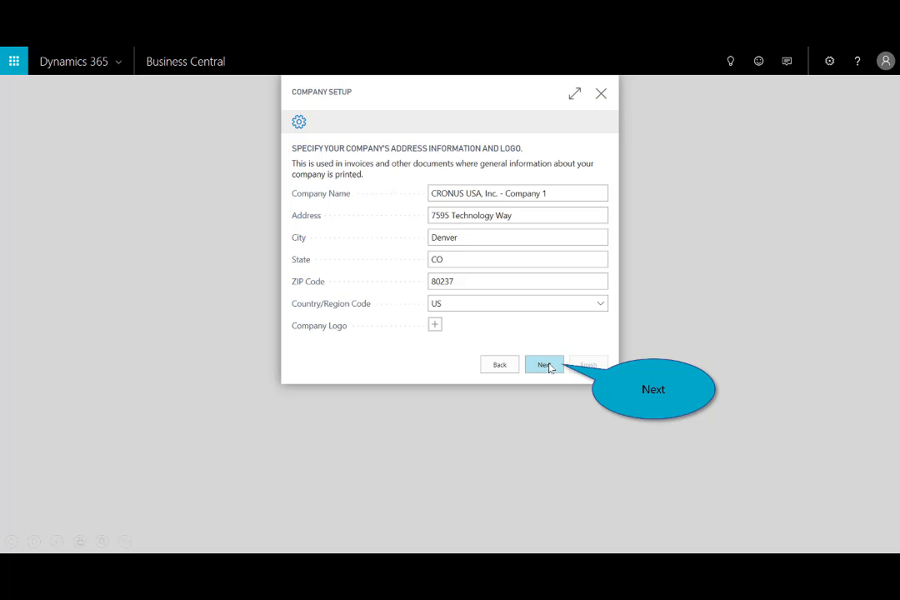
{"action": "left_click", "coordinate": [544, 366]}
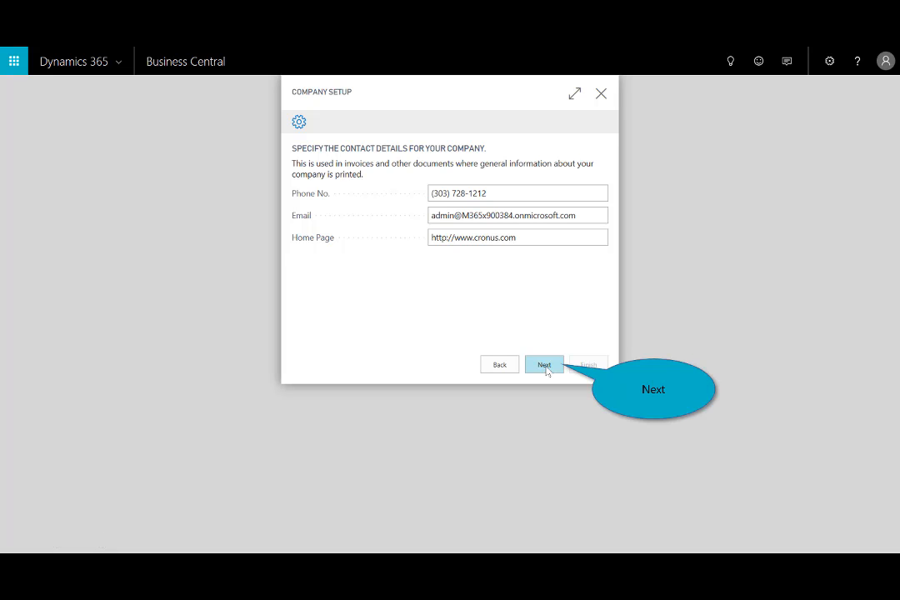
{"action": "left_click", "coordinate": [544, 368]}
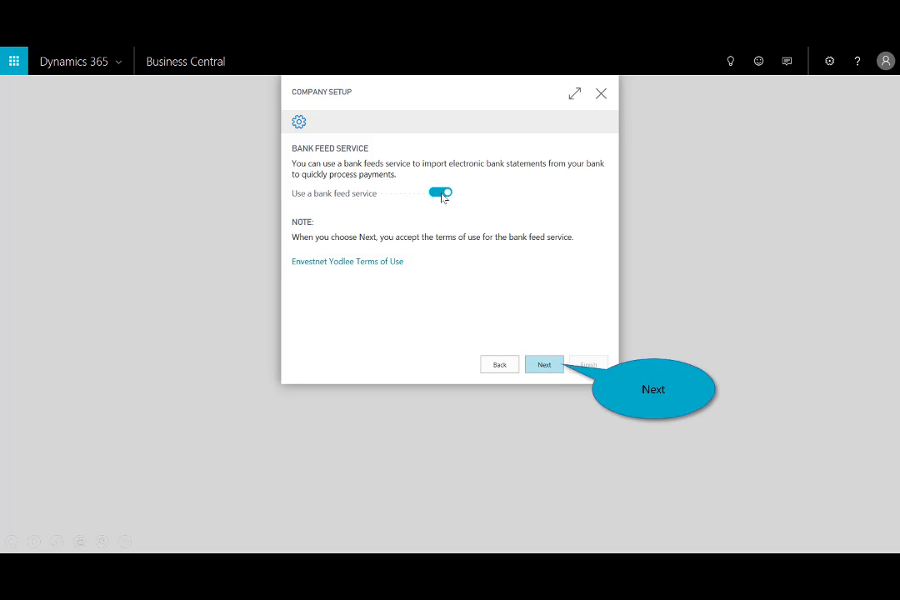
- Accept the bank feed service, open the Chase account login, and cancel linking the account
{"action": "left_click", "coordinate": [544, 365]}
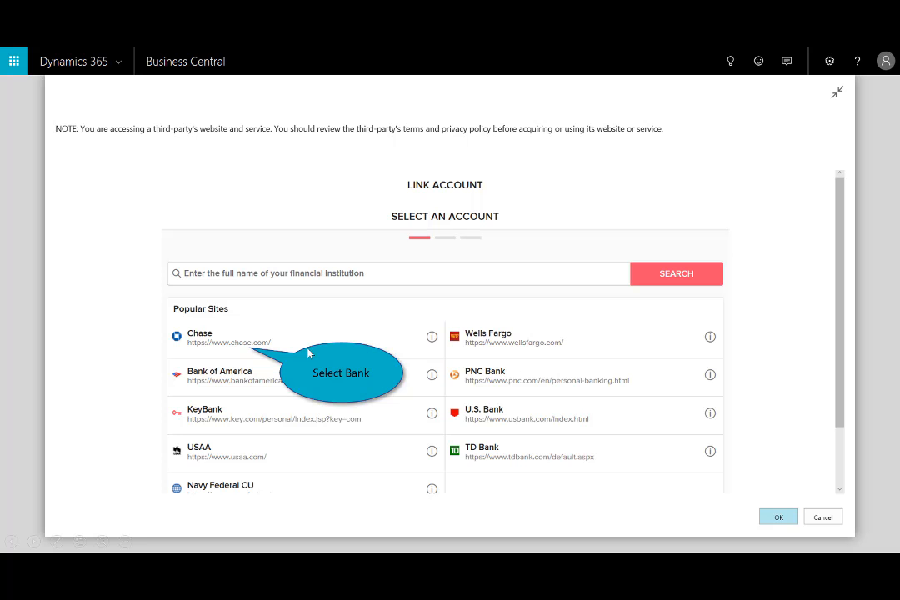
{"action": "left_click", "coordinate": [233, 342]}
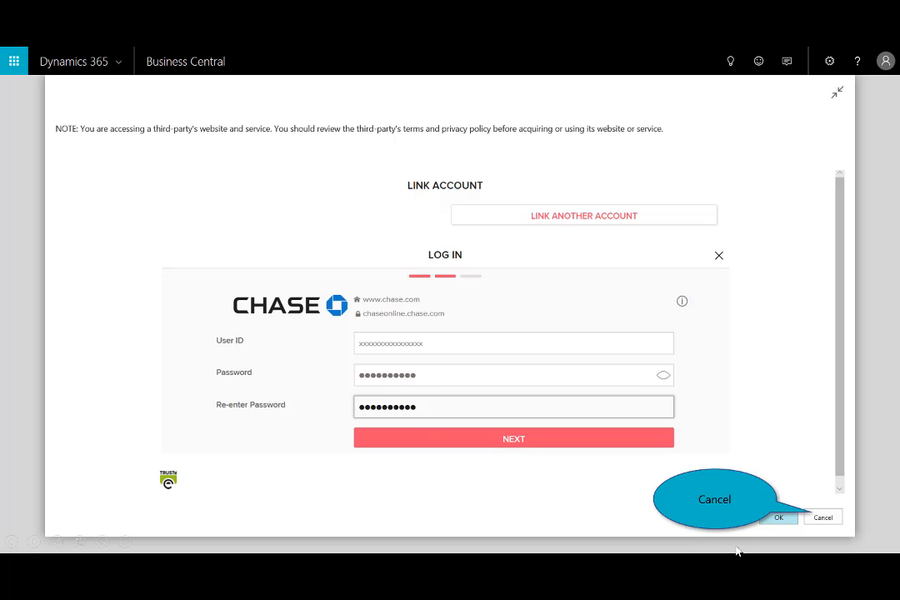
{"action": "left_click", "coordinate": [822, 517]}
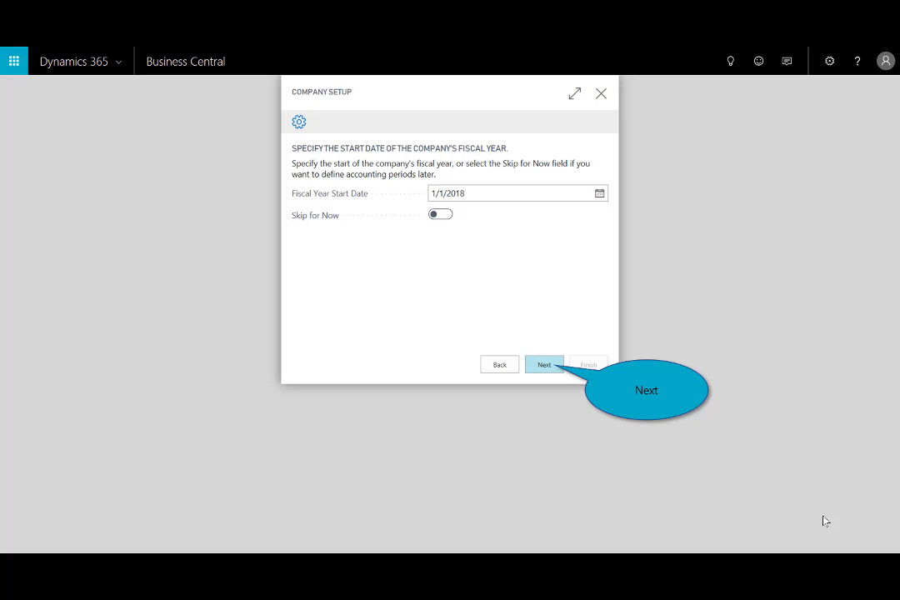
- Set the fiscal year start to 1/1/2018 and the costing method to FIFO, and finish the company setup
{"action": "left_click", "coordinate": [545, 367]}
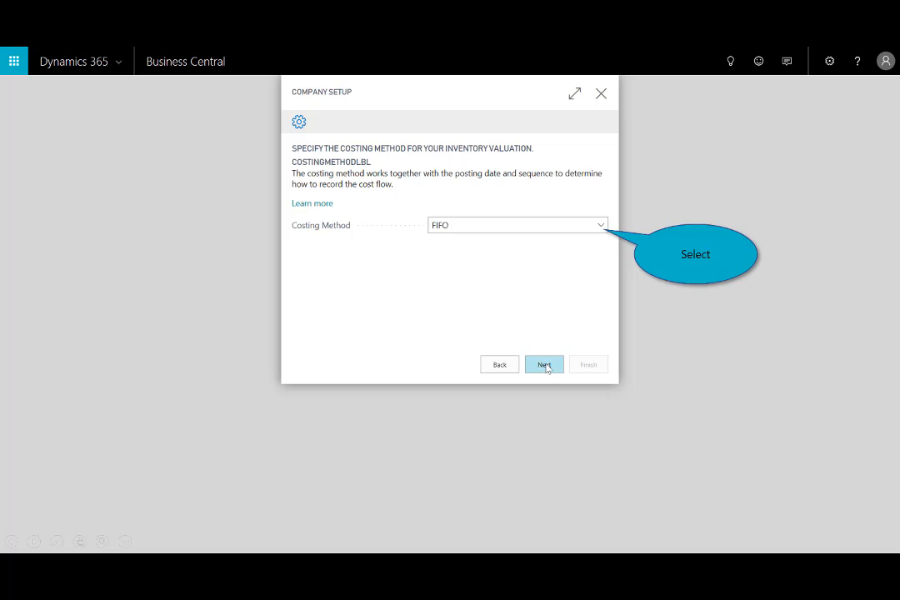
{"action": "left_click", "coordinate": [600, 225]}
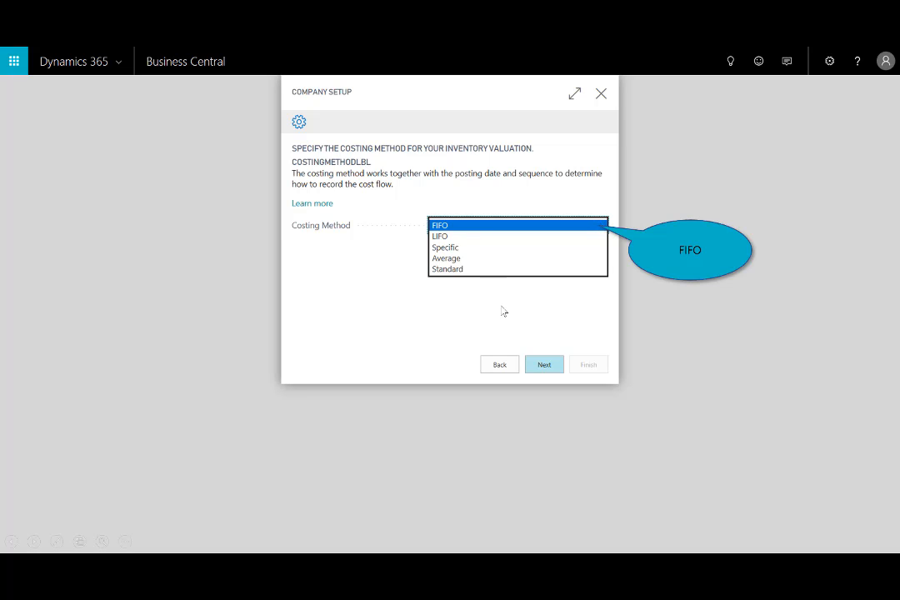
{"action": "left_click", "coordinate": [458, 227]}
{"action": "left_click", "coordinate": [547, 367]}
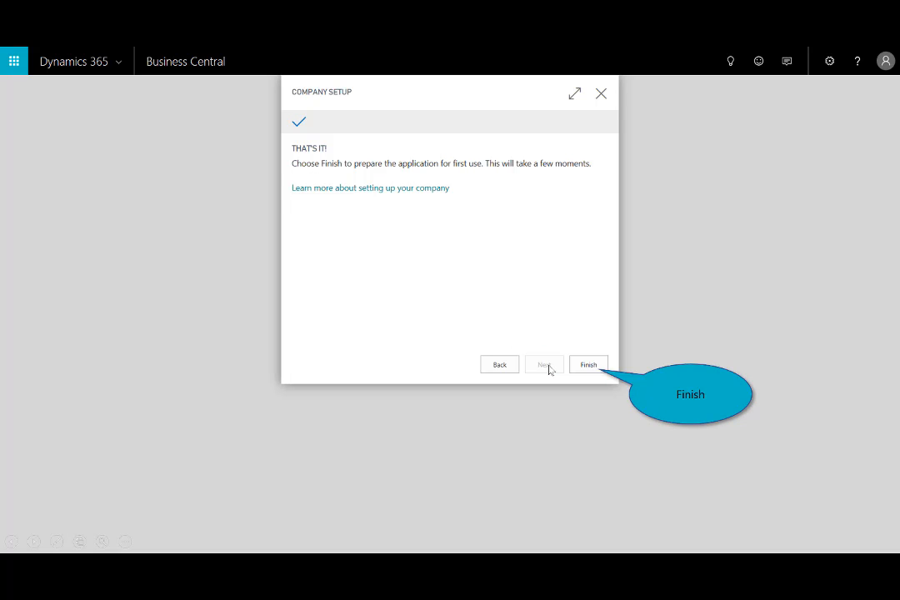
{"action": "left_click", "coordinate": [588, 365]}
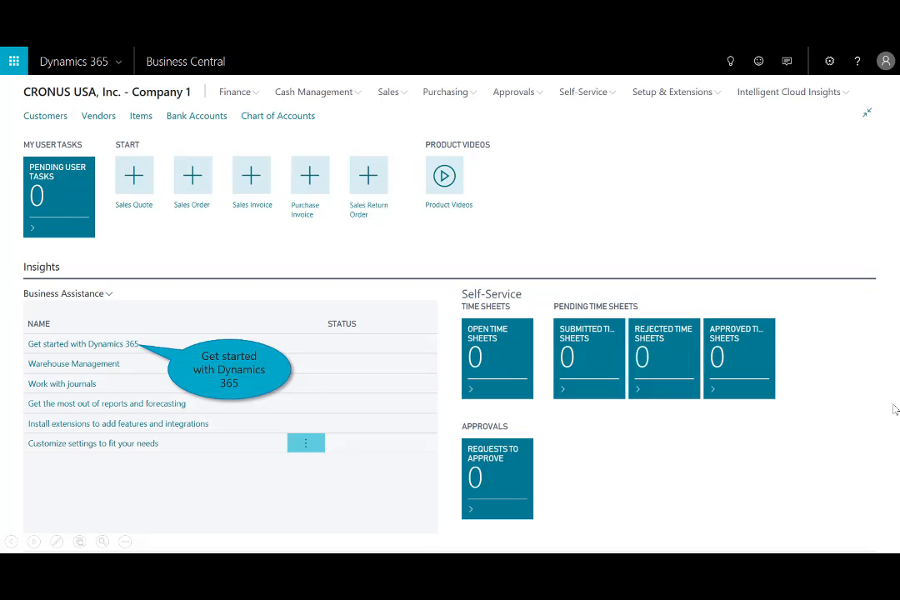
- View the Migrate Business Data video among the Get started with Dynamics 365 resources and close it
{"action": "left_click", "coordinate": [101, 345]}
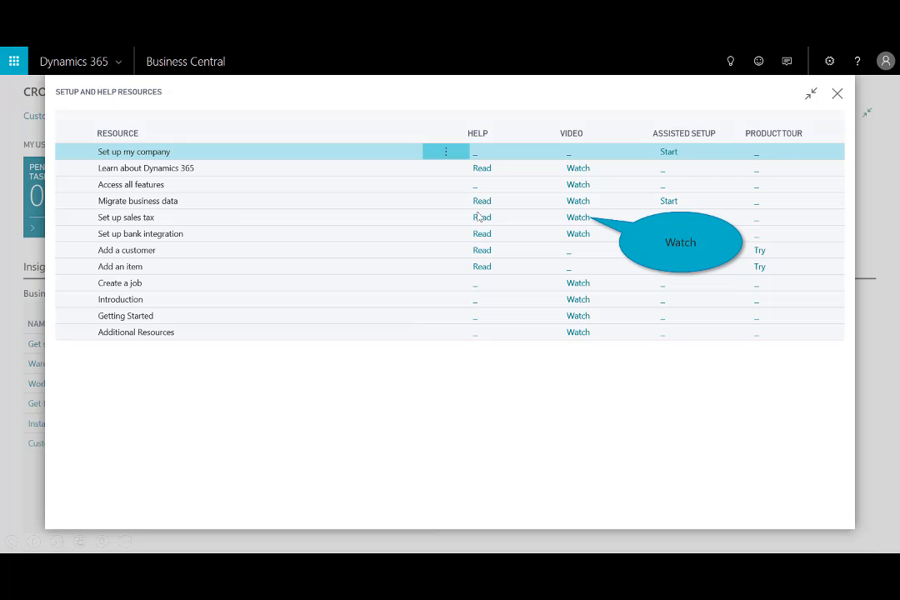
{"action": "left_click", "coordinate": [575, 219]}
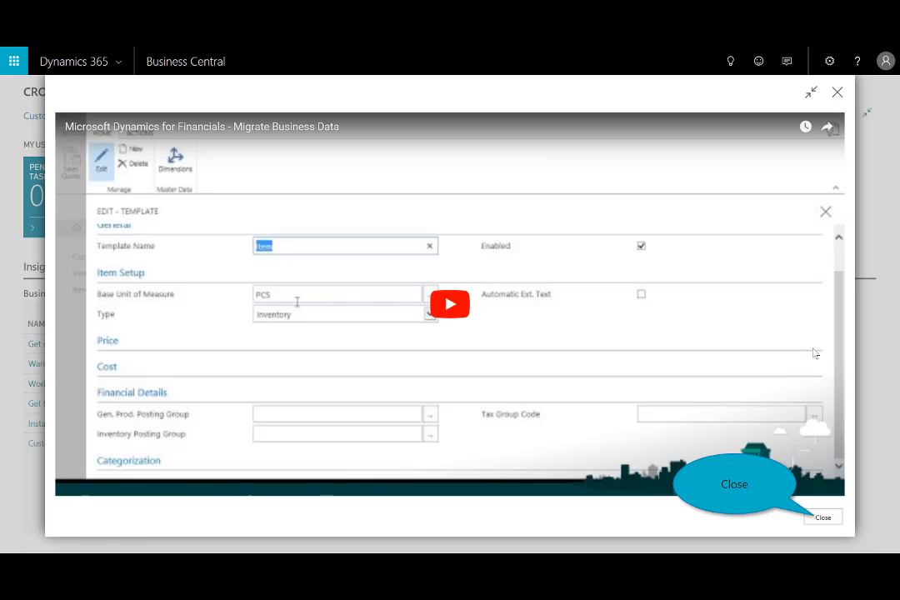
{"action": "left_click", "coordinate": [822, 517]}
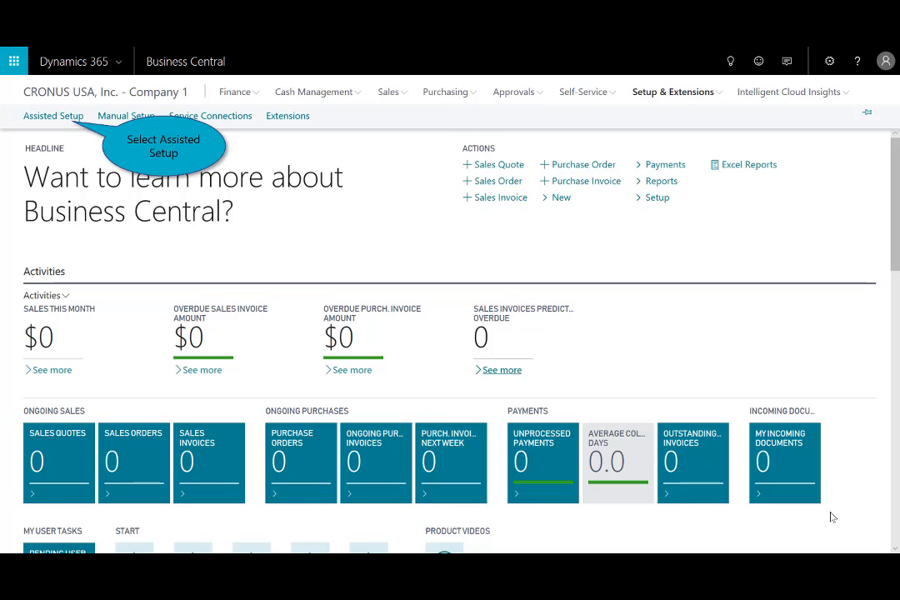
- Start the Migrate business data assisted setup and use Import from Excel as the data source
{"action": "left_click", "coordinate": [658, 95]}
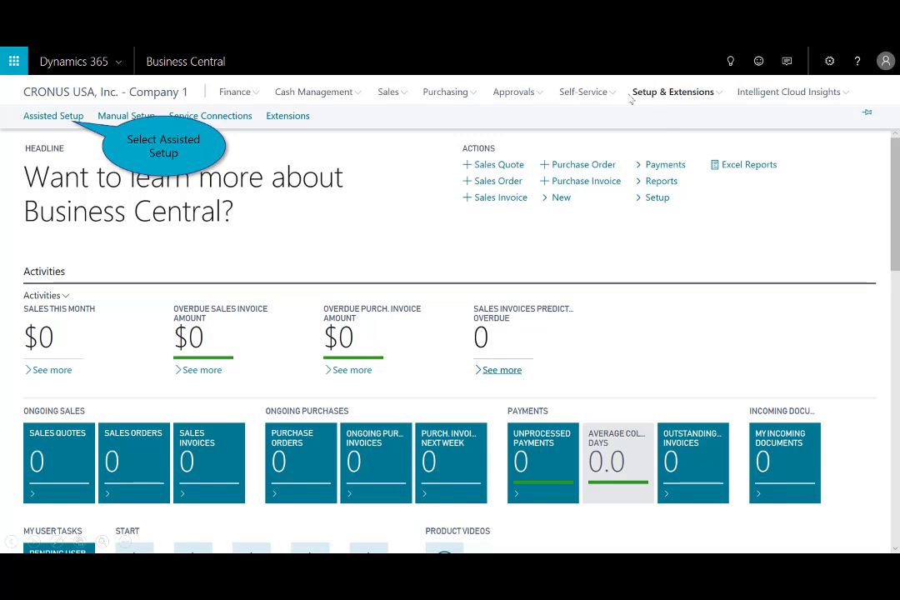
{"action": "left_click", "coordinate": [71, 119]}
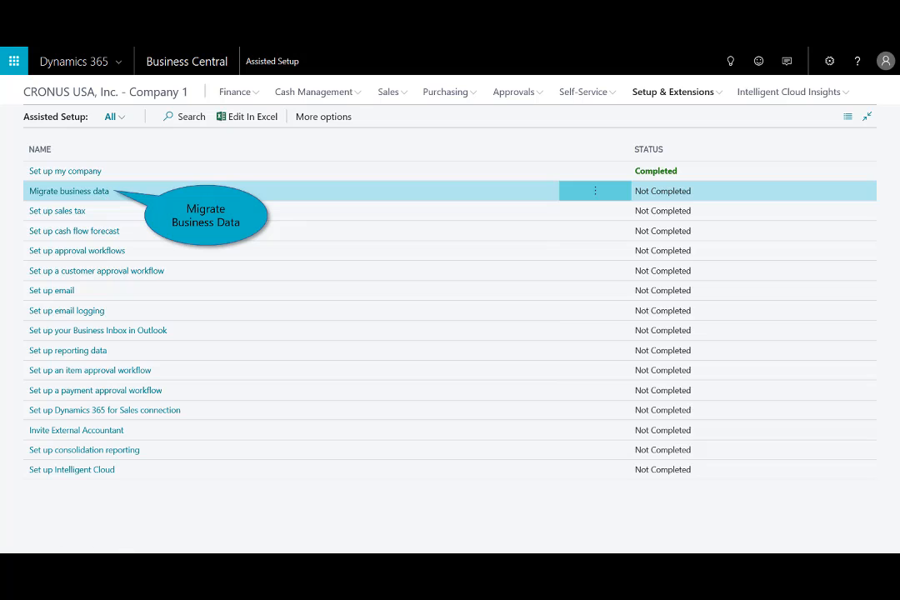
{"action": "left_click", "coordinate": [94, 193]}
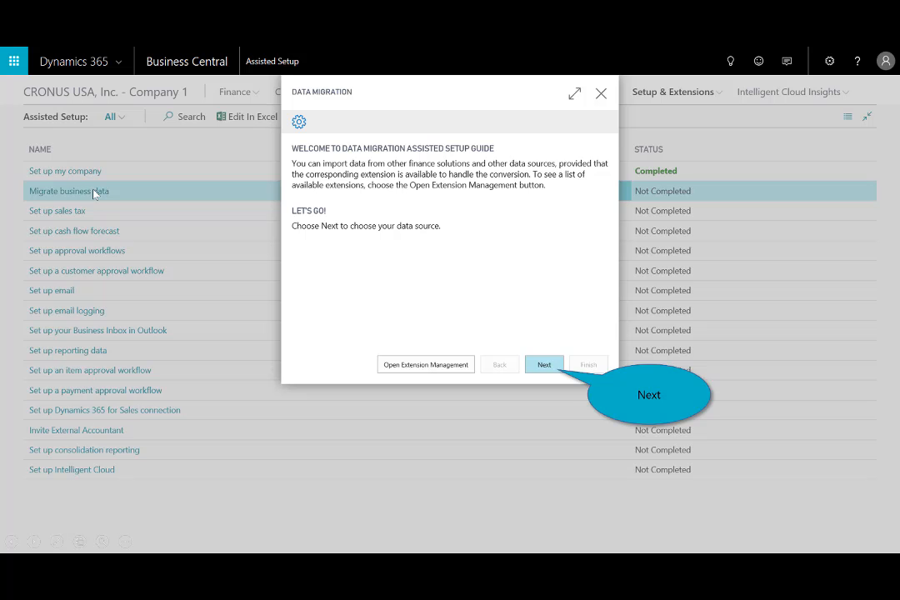
{"action": "left_click", "coordinate": [547, 367]}
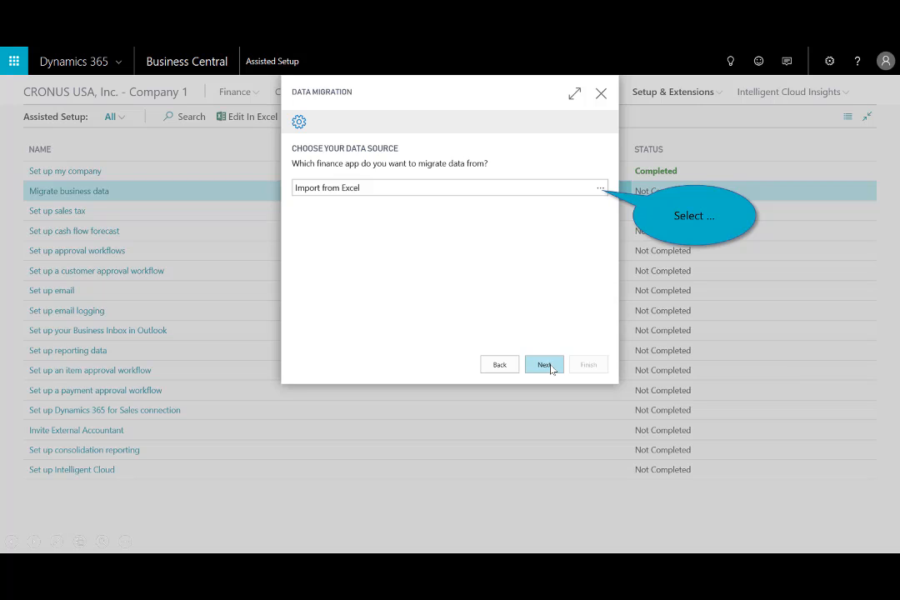
{"action": "left_click", "coordinate": [600, 190]}
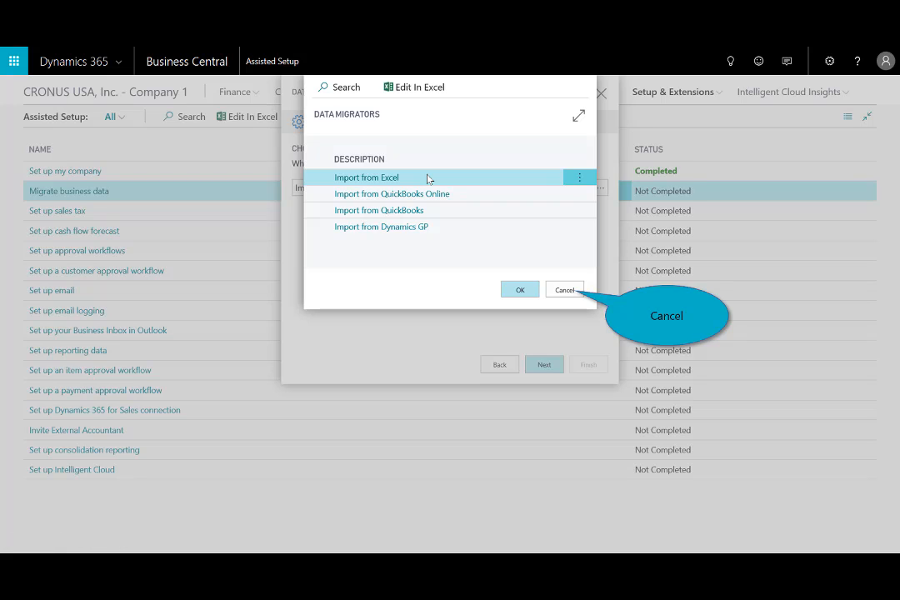
{"action": "left_click", "coordinate": [564, 290]}
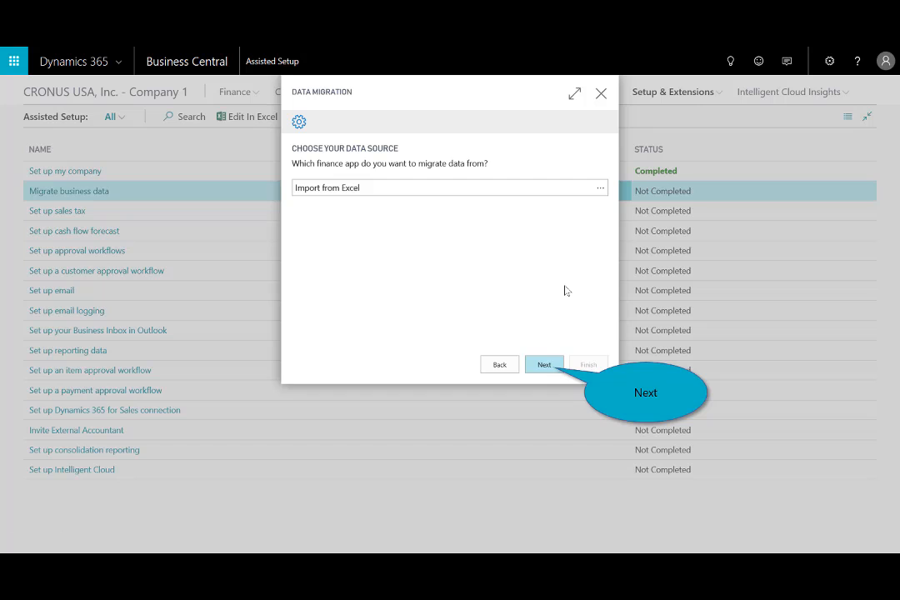
{"action": "left_click", "coordinate": [548, 366]}
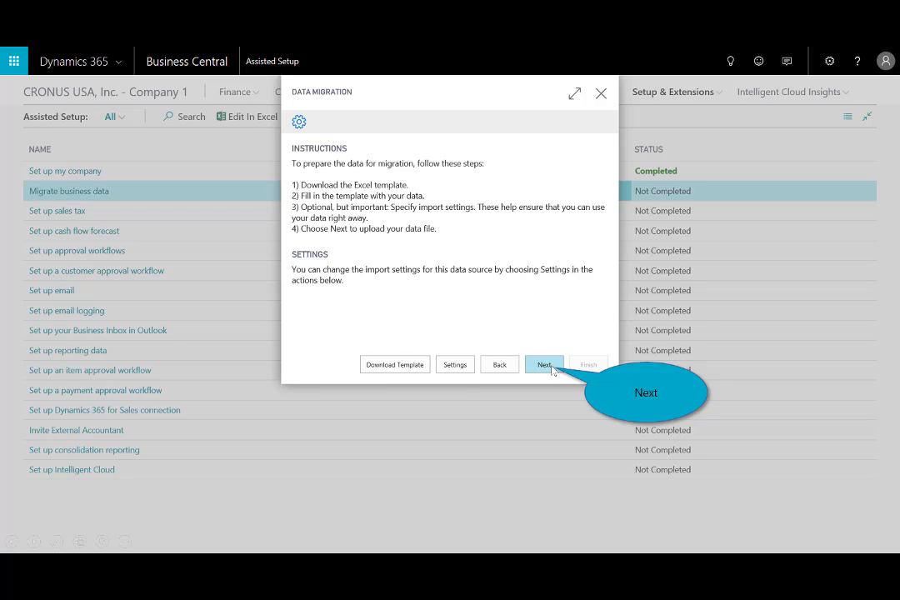
- Upload DataImport_Dynamics365_10-06_2018 MLB.xlsx from Downloads as the migration data file
{"action": "left_click", "coordinate": [546, 365]}
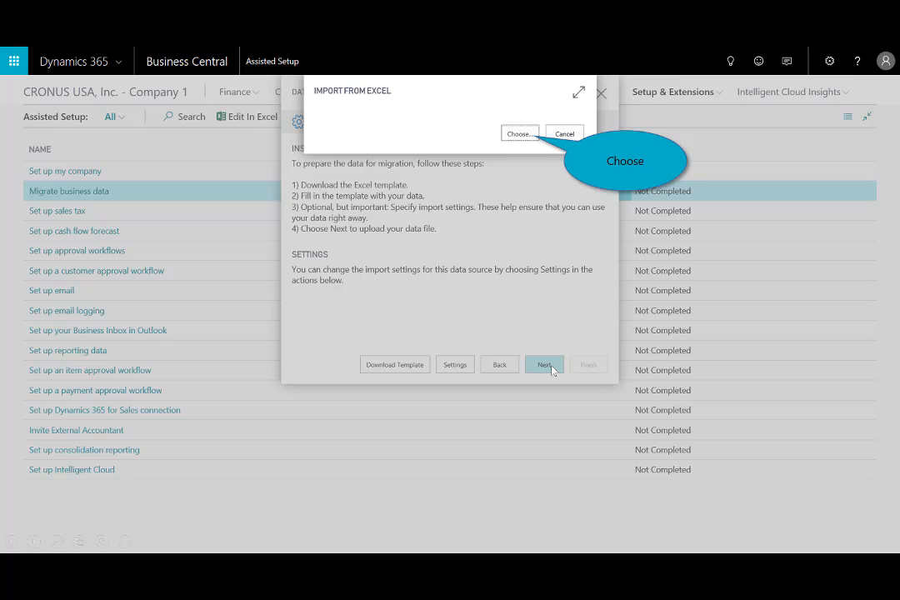
{"action": "left_click", "coordinate": [520, 134]}
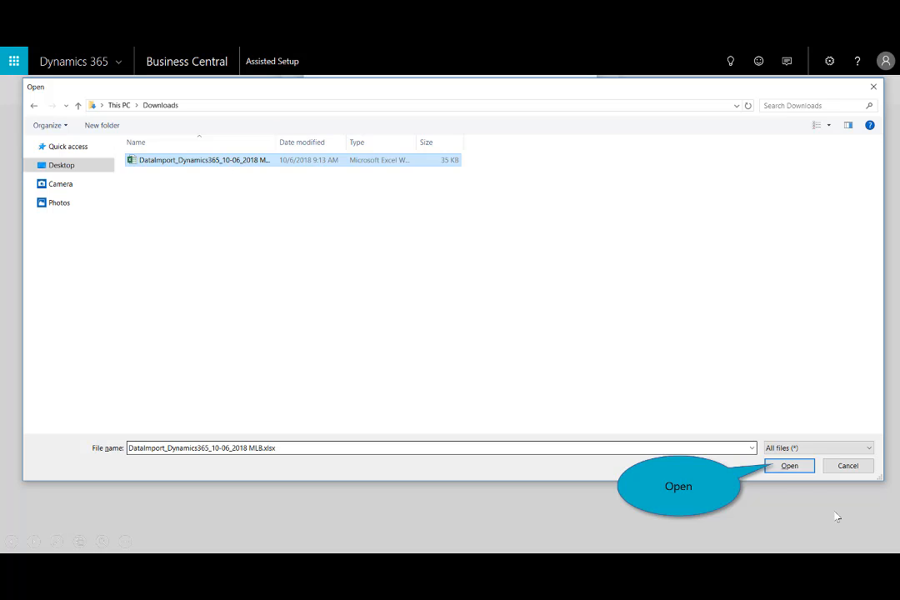
{"action": "left_click", "coordinate": [789, 465]}
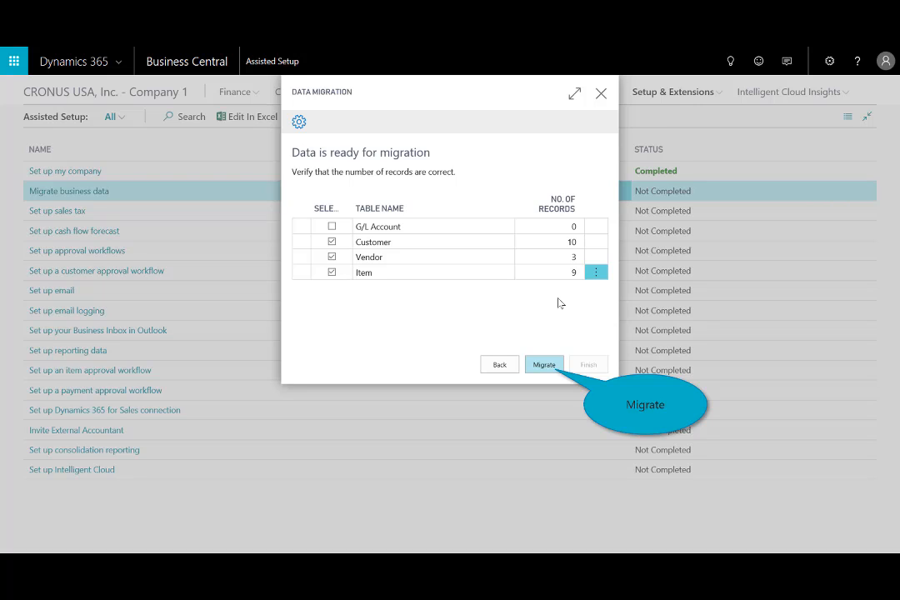
- Migrate the Customer, Vendor and Item tables and finish the data migration guide
{"action": "left_click", "coordinate": [543, 367]}
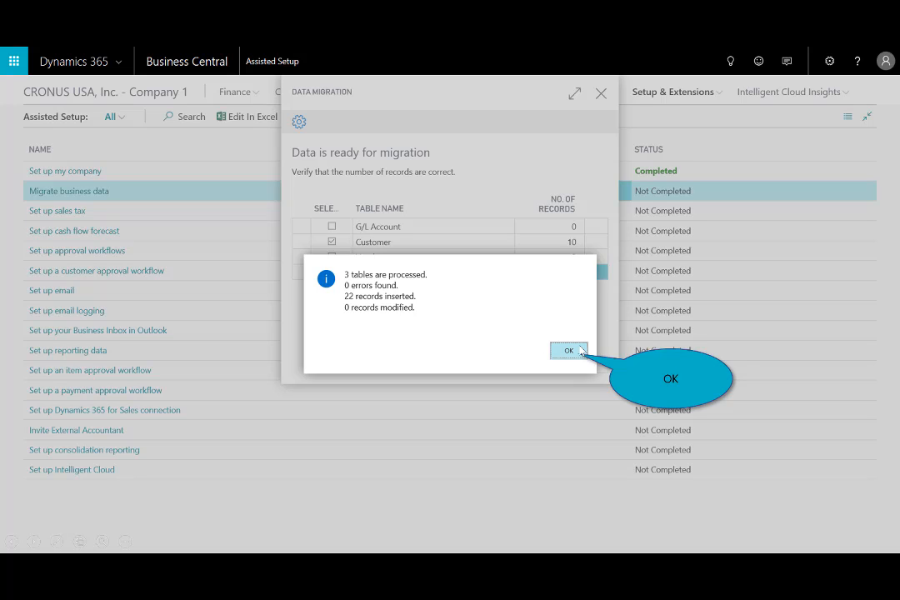
{"action": "left_click", "coordinate": [569, 349]}
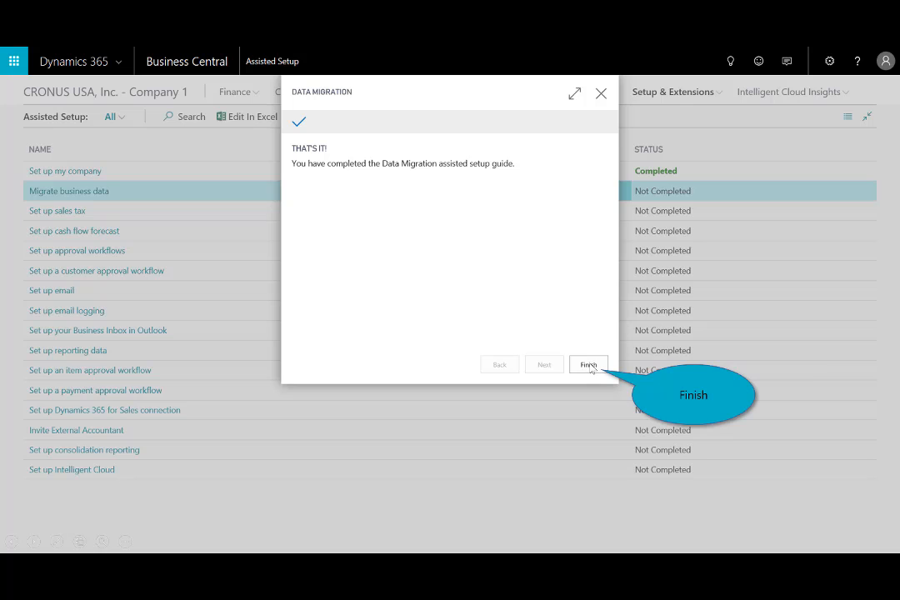
{"action": "left_click", "coordinate": [588, 364]}
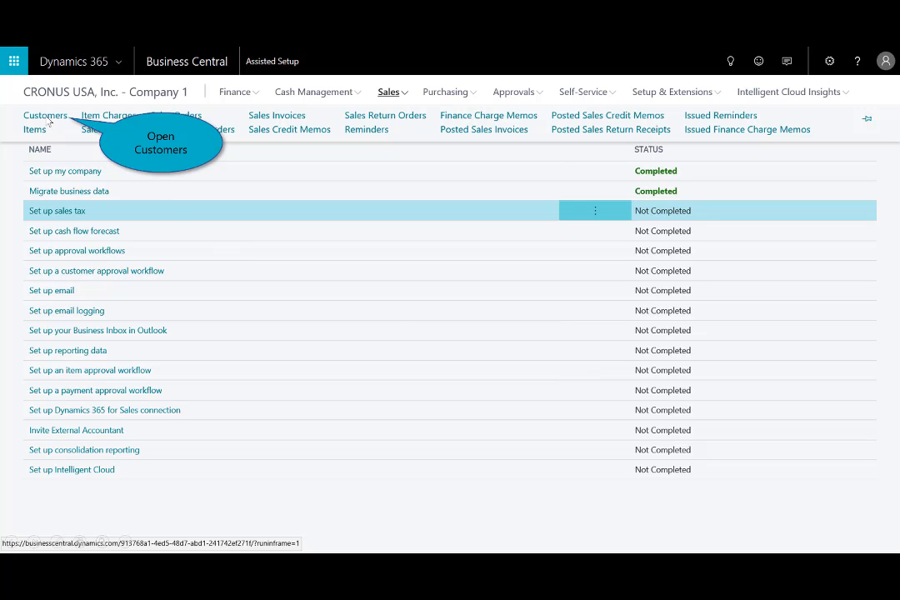
- Check the migrated records in the Customers list and the Items list
{"action": "left_click", "coordinate": [45, 115]}
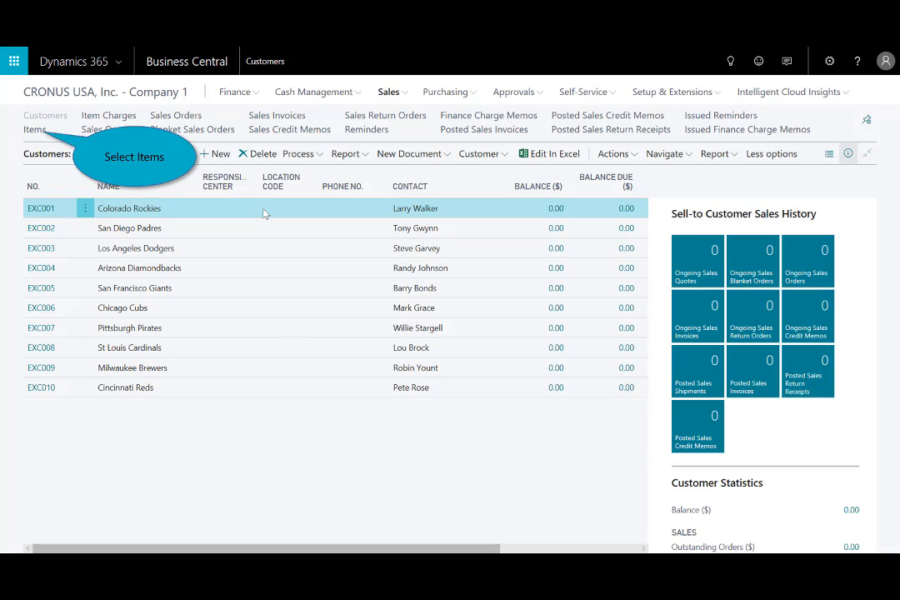
{"action": "left_click", "coordinate": [31, 130]}
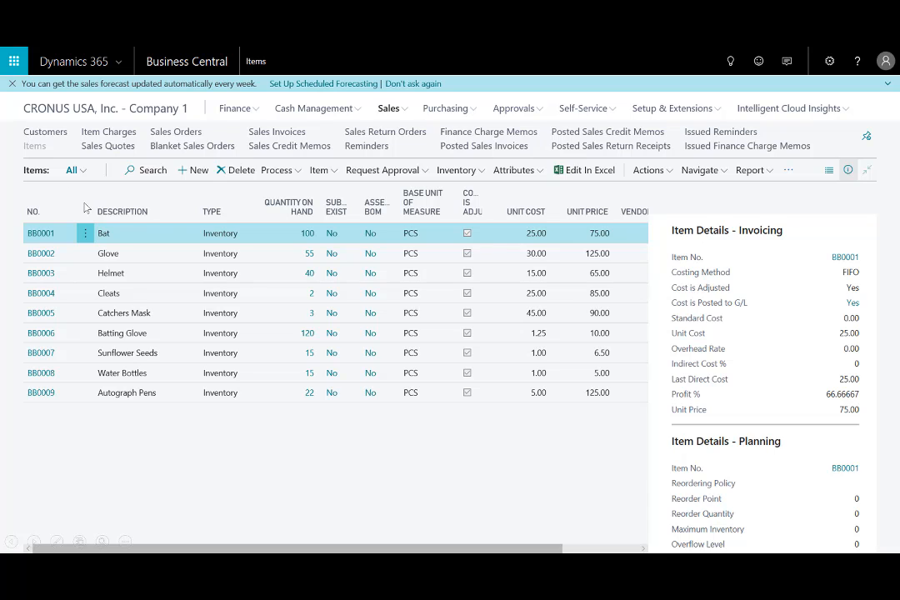